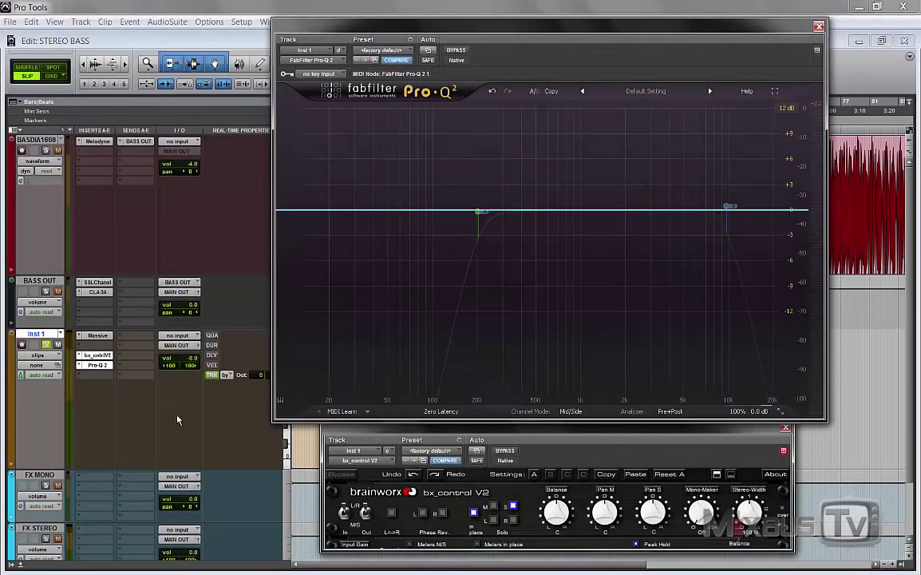
Open the Massive synth on Inst 1, reposition its window, then close it
left_click(97, 335)
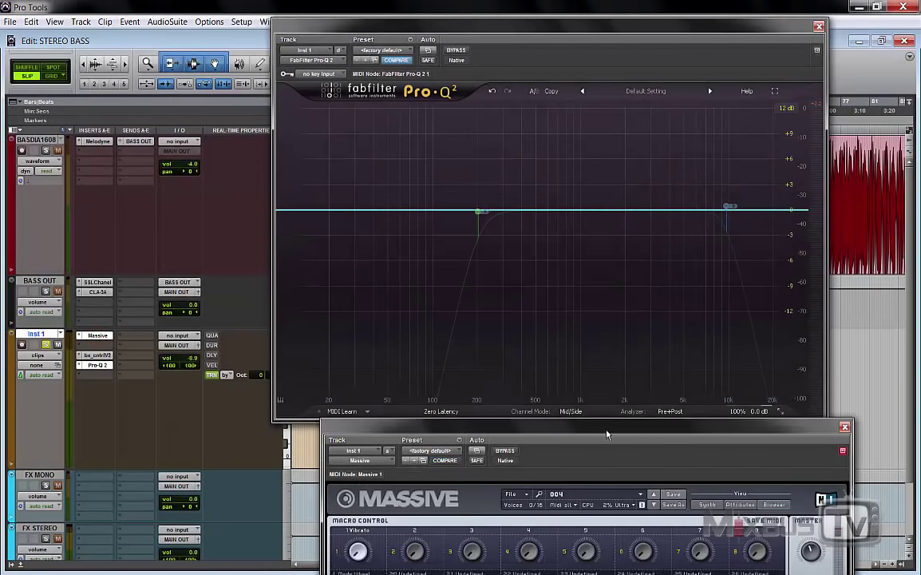
left_click_drag(606, 434, 514, 82)
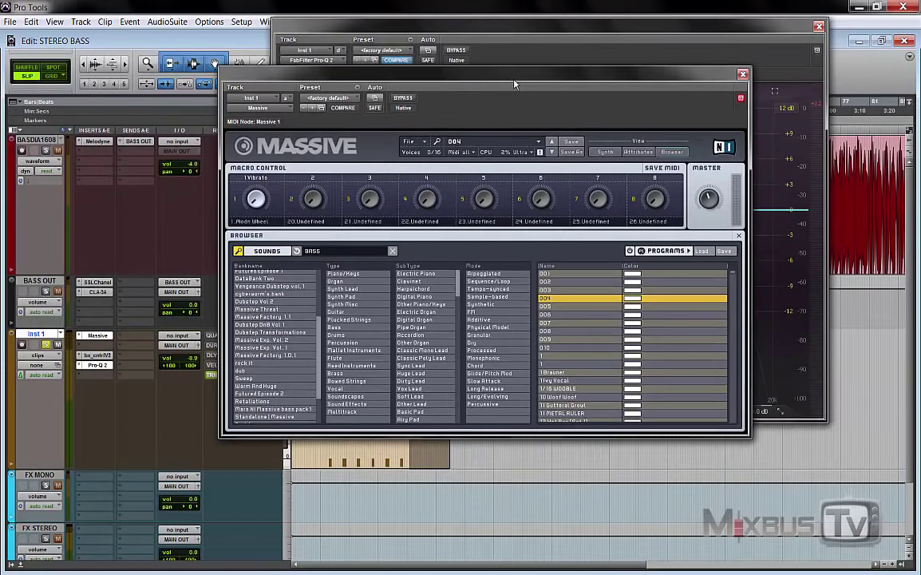
left_click(743, 75)
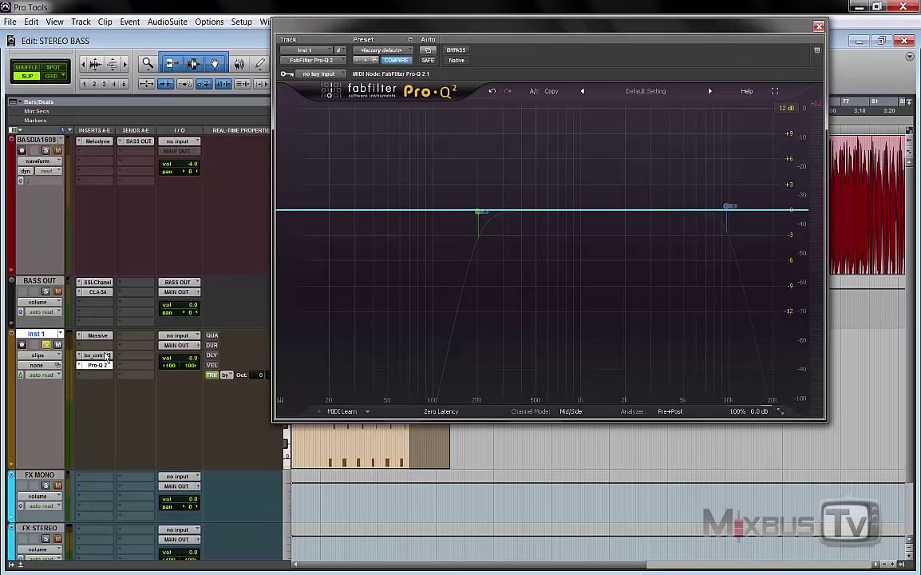
Open bx_control V2, place its window just below Pro-Q 2, and play the bass
left_click(107, 356)
left_click_drag(380, 8, 670, 424)
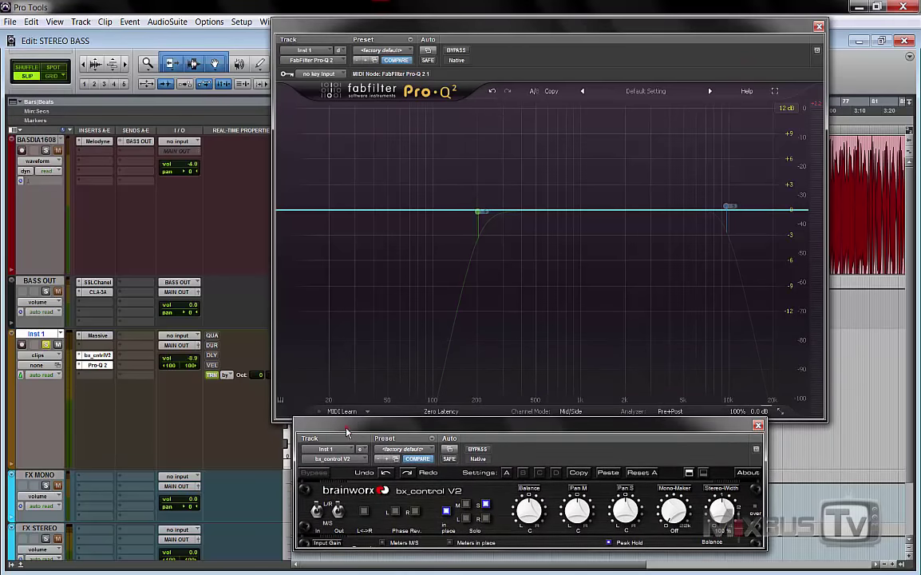
left_click_drag(346, 432, 347, 441)
key("space")
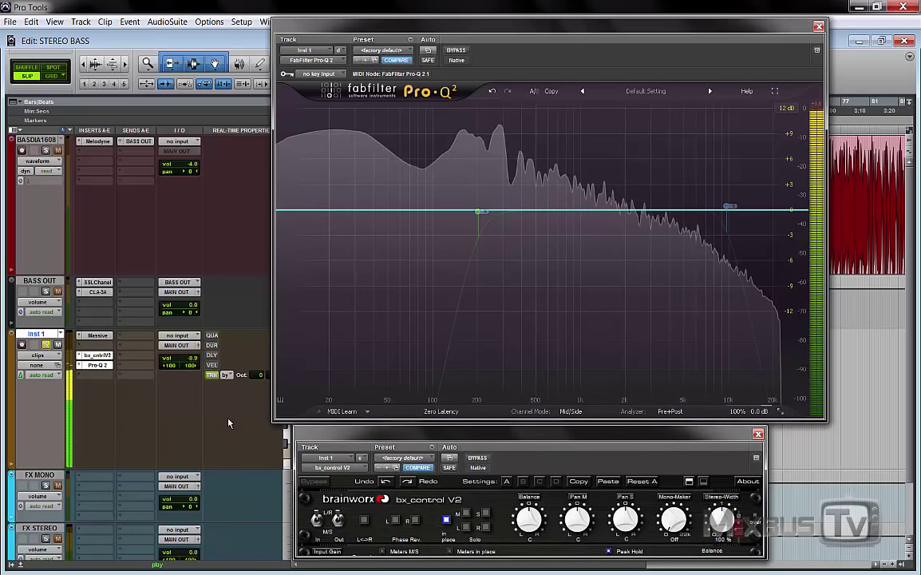
Stop, engage bx_control V2's Side solo (S), and replay the bass to hear only the sides
key("space")
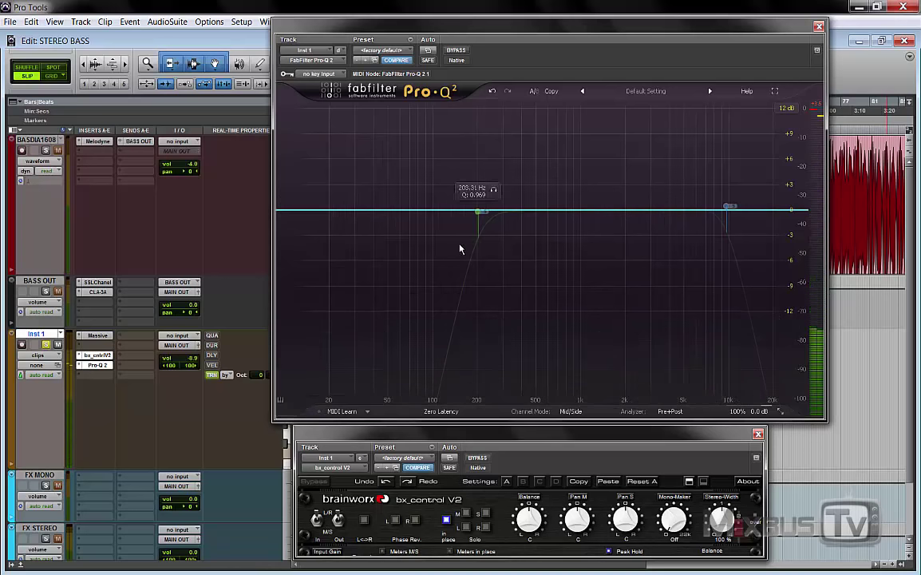
left_click(486, 513)
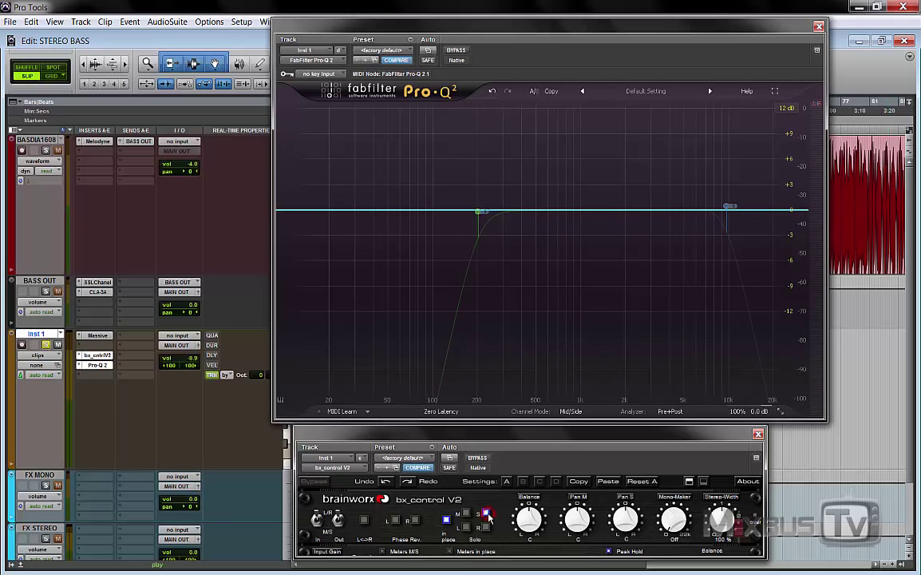
key("space")
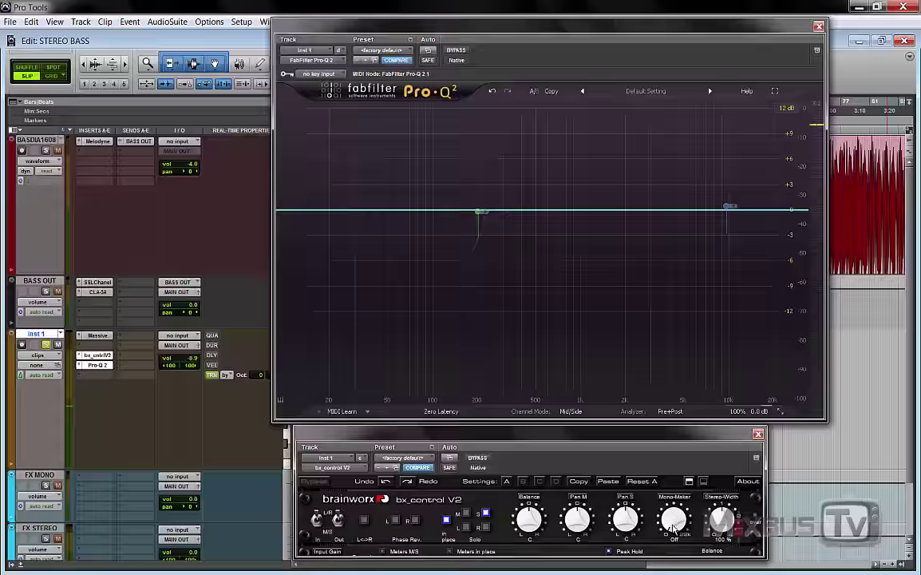
Raise bx_control V2's Mono-Maker from Off to 210 Hz and start playback
left_click_drag(672, 523, 672, 504)
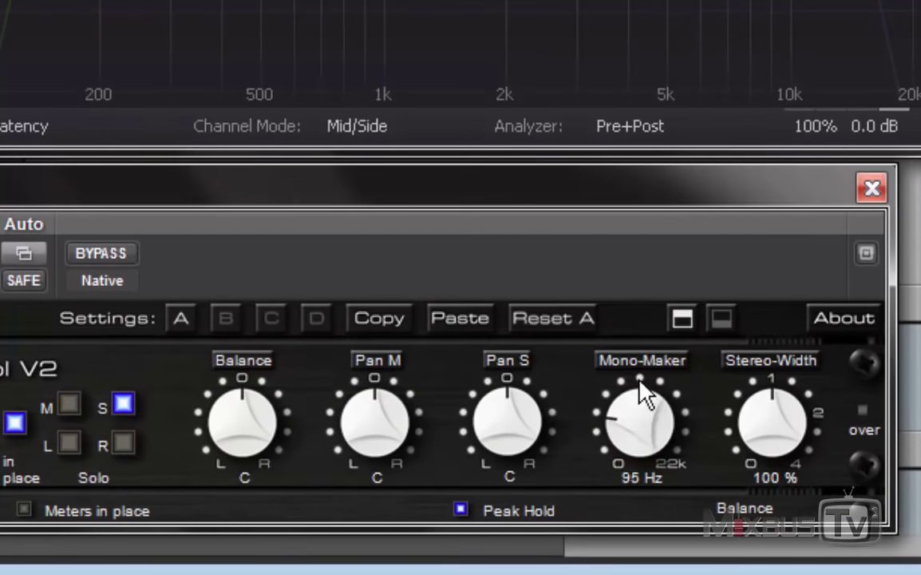
left_click_drag(641, 391, 641, 363)
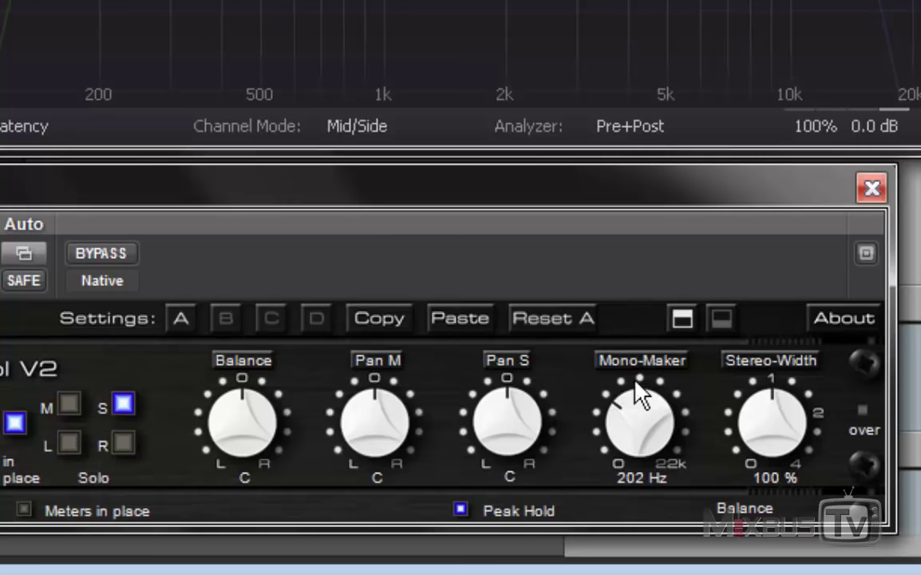
mouse_move(636, 418)
left_mouse_down()
mouse_move(631, 407)
mouse_move(633, 422)
left_mouse_up()
left_click(431, 253)
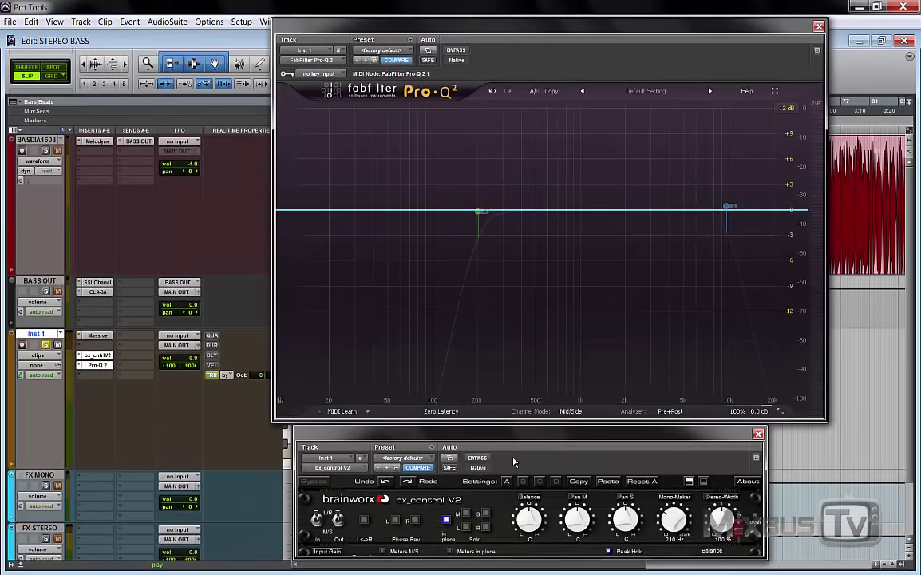
key("space")
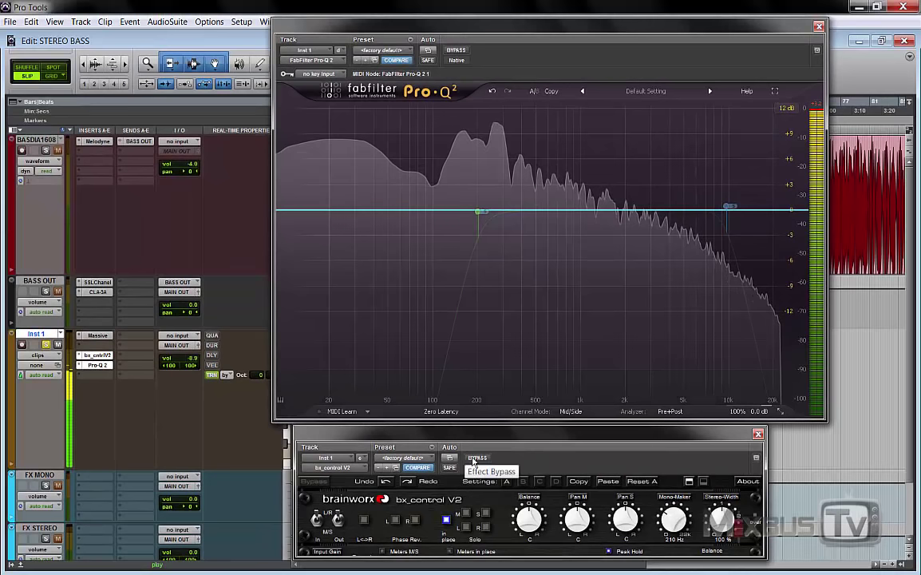
Toggle bx_control V2's BYPASS on, off and on to compare, then stop playback
left_click(475, 459)
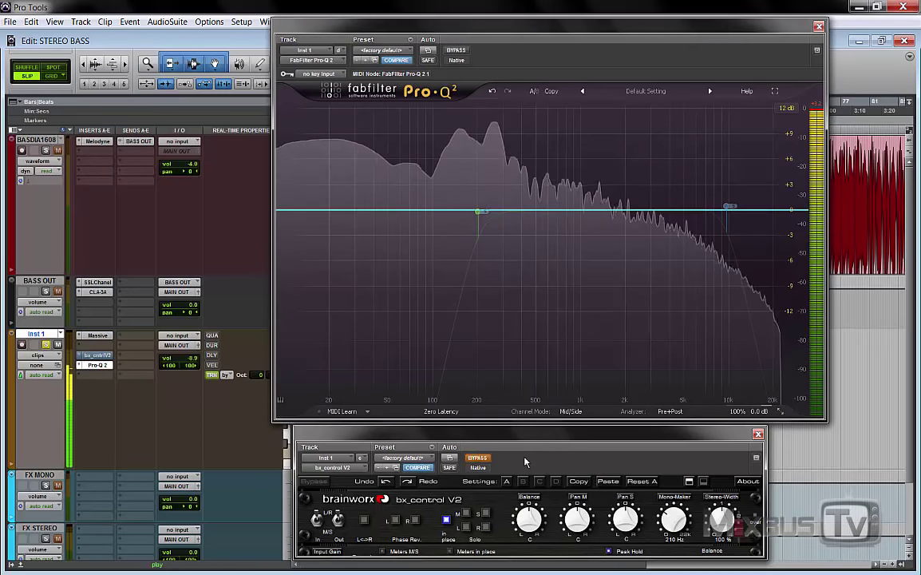
left_click(481, 459)
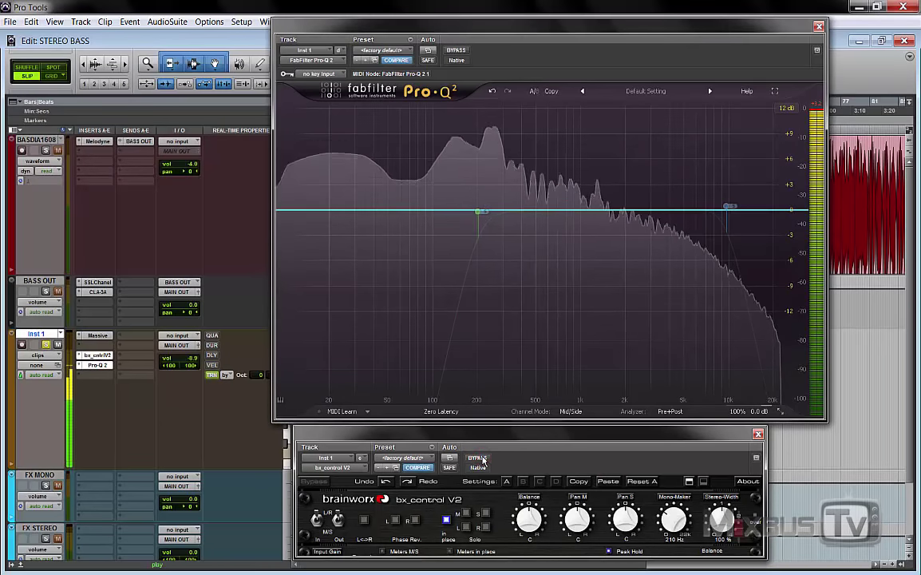
left_click(481, 459)
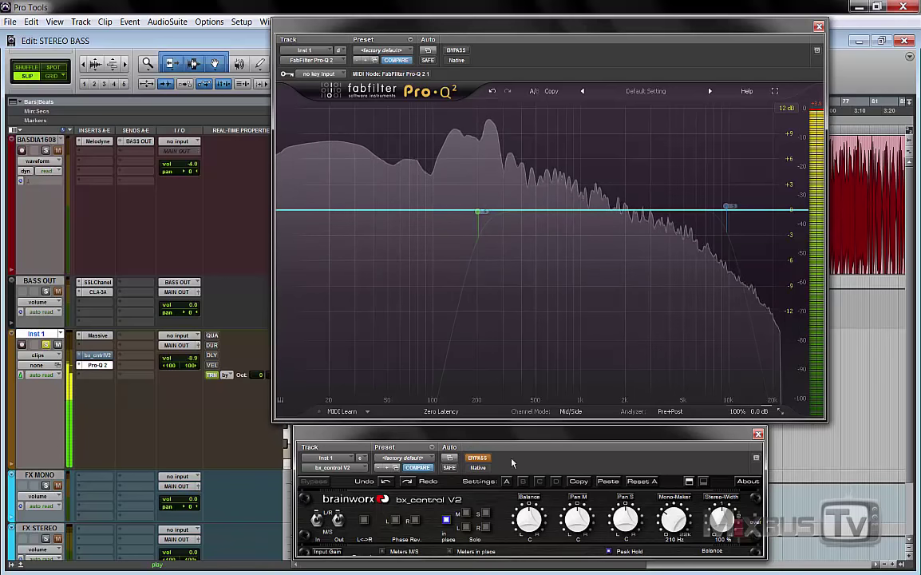
key("space")
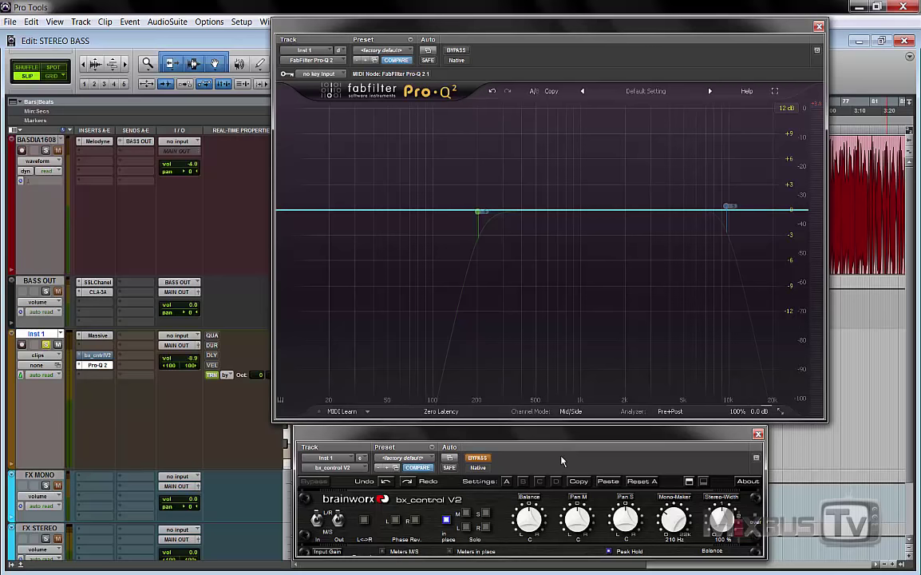
Re-enable bx_control V2, play, and add then delete a low-end Pro-Q 2 band
left_click(487, 460)
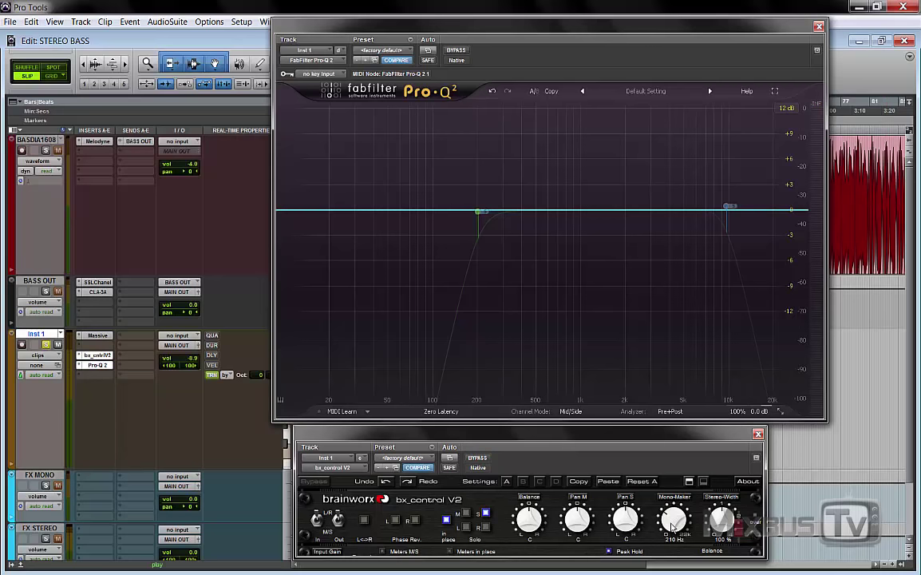
key("space")
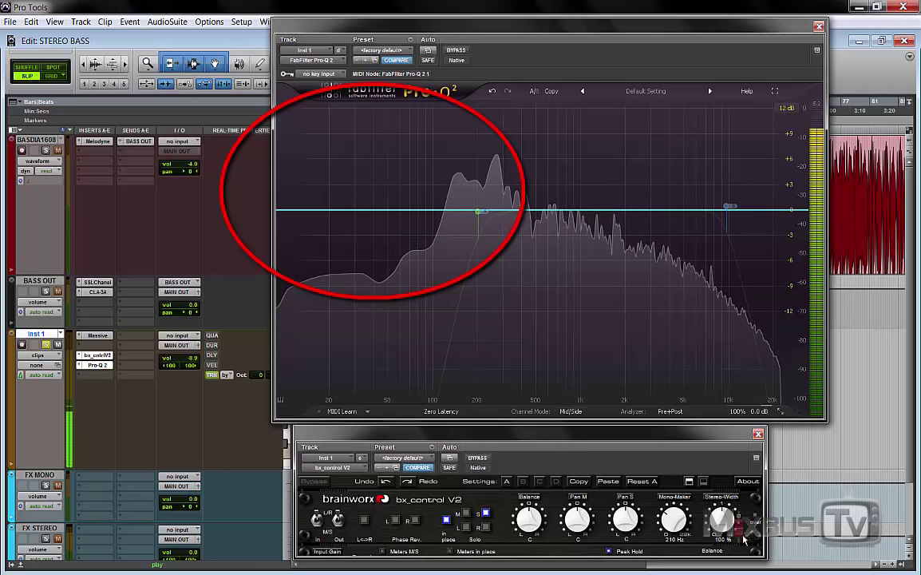
double_click(391, 211)
left_click_drag(390, 211, 383, 210)
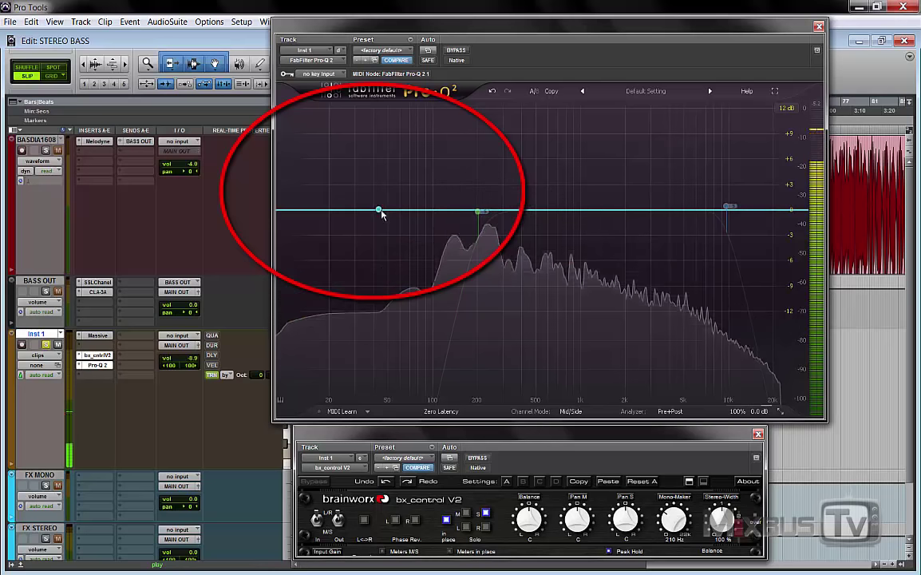
double_click(380, 211)
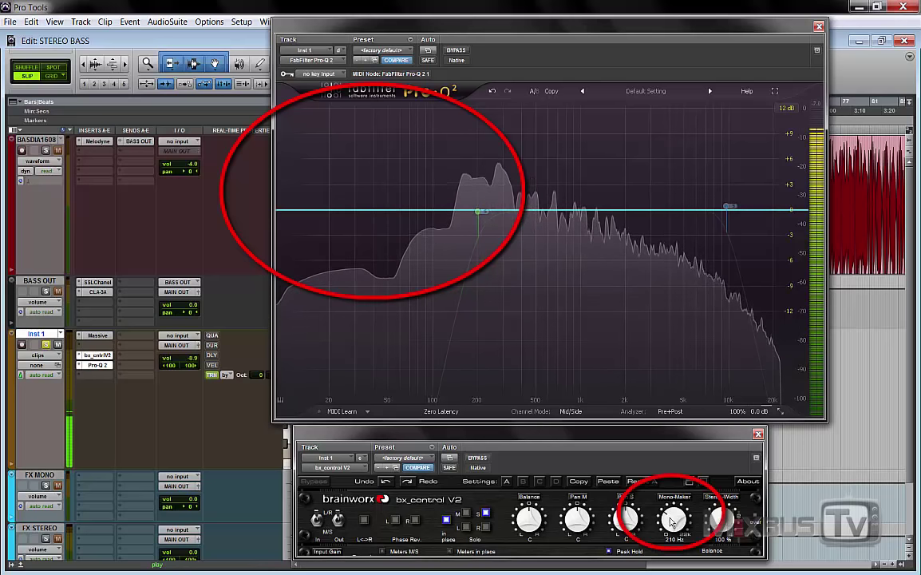
Switch the Mono-Maker off, then bring it up to 163 Hz and stop playback
left_click_drag(668, 518, 672, 570)
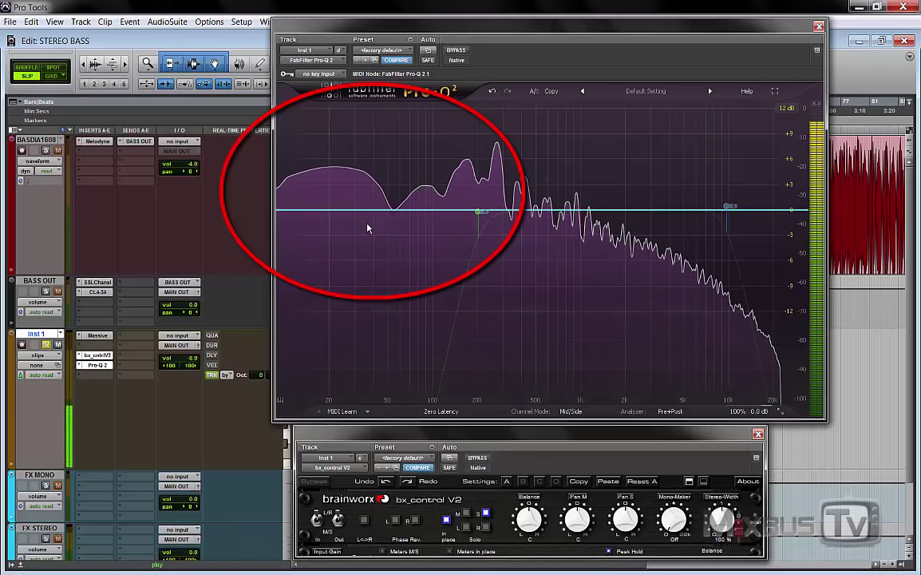
left_click_drag(675, 523, 667, 491)
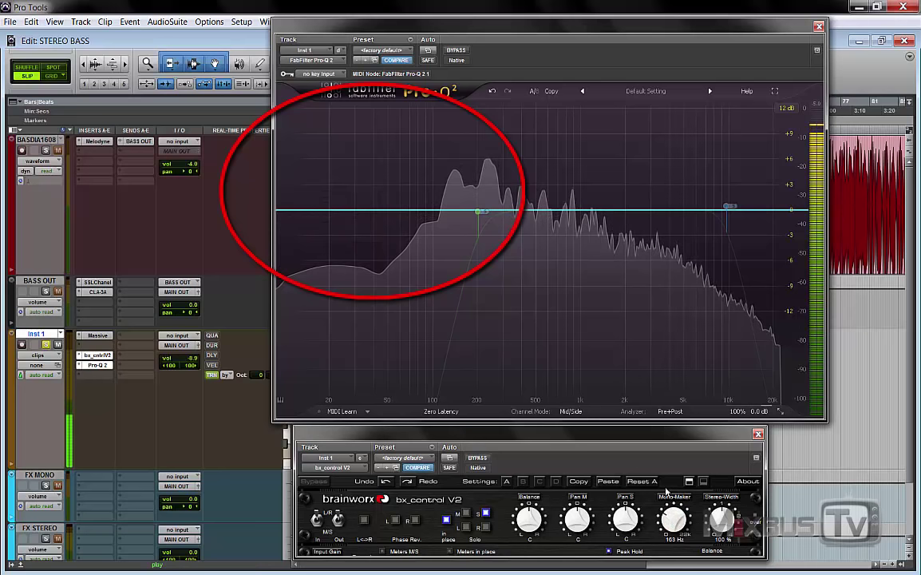
key("space")
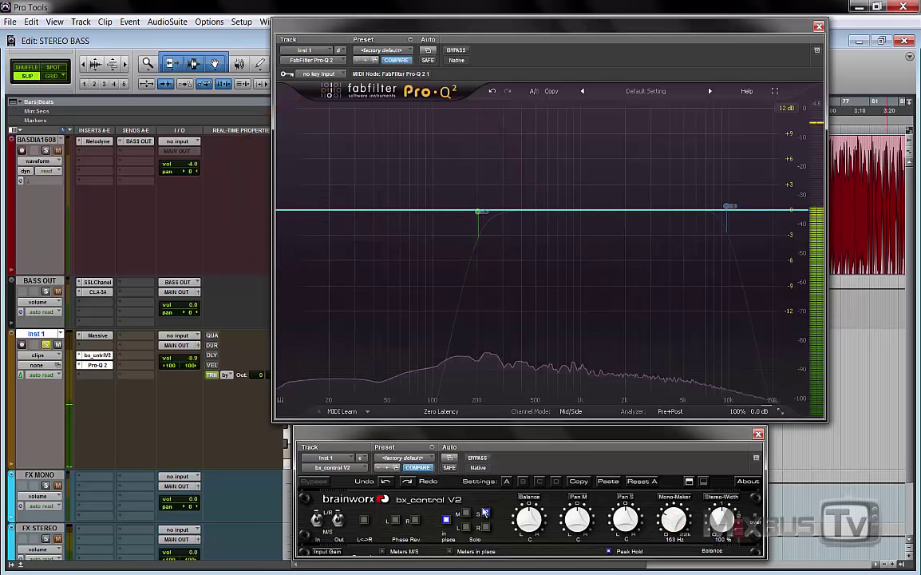
Turn off bx_control V2's side solo and Mono-Maker, keeping Pro-Q 2 in Mid/Side mode
left_click(592, 460)
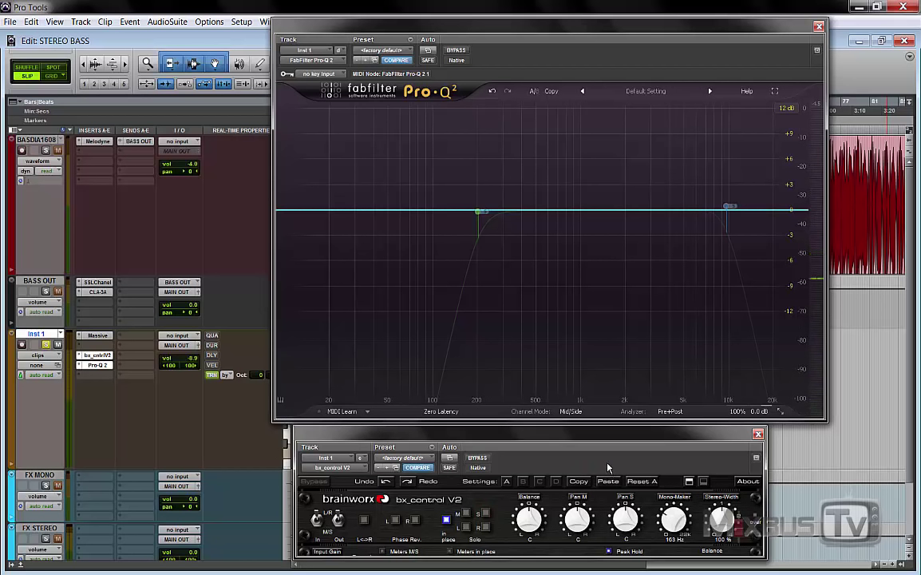
left_click(667, 522)
left_click(570, 412)
left_click(590, 441)
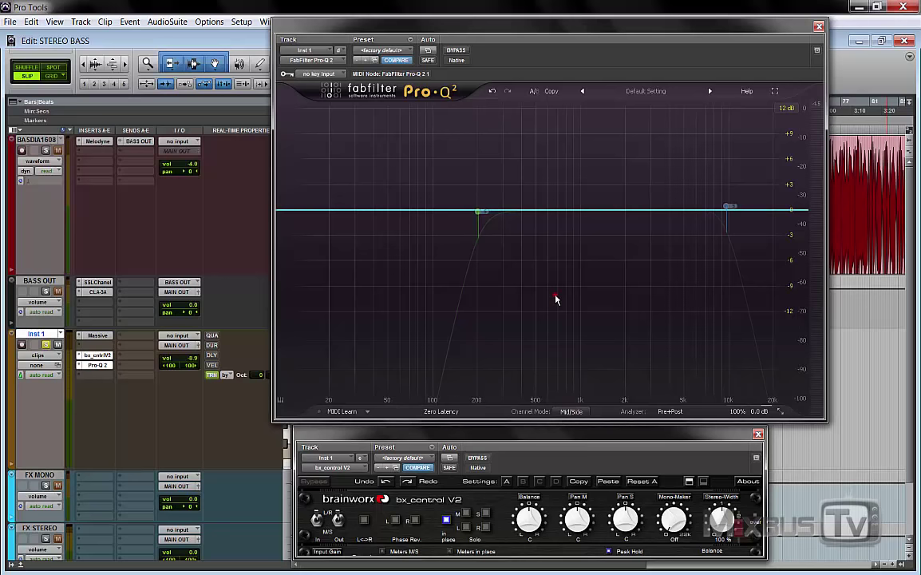
Move the Pro-Q 2 insert ahead of bx_control V2 in Inst 1's chain
left_click(554, 297)
left_click(99, 357)
left_click_drag(102, 363, 99, 366)
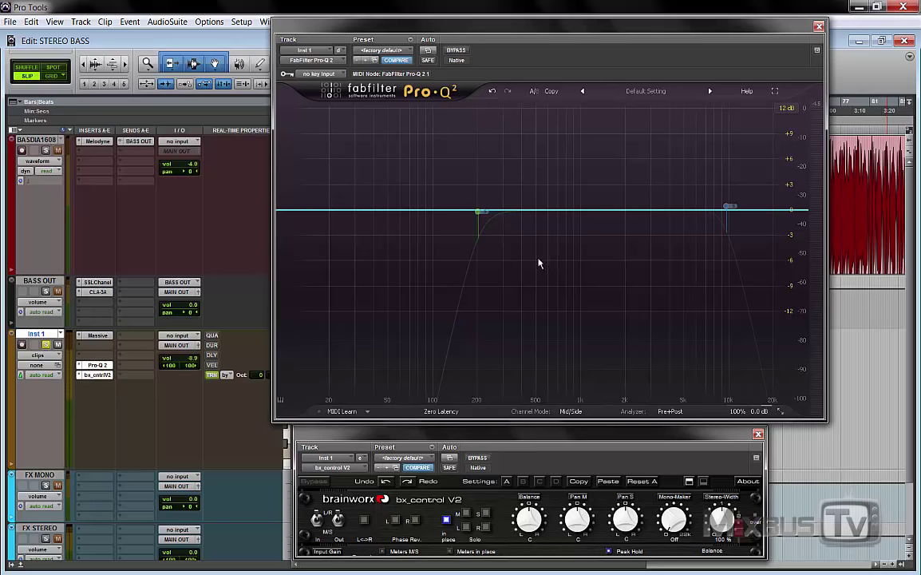
During playback, switch on the 203.31 Hz low-cut band and solo it
key("space")
left_click(477, 211)
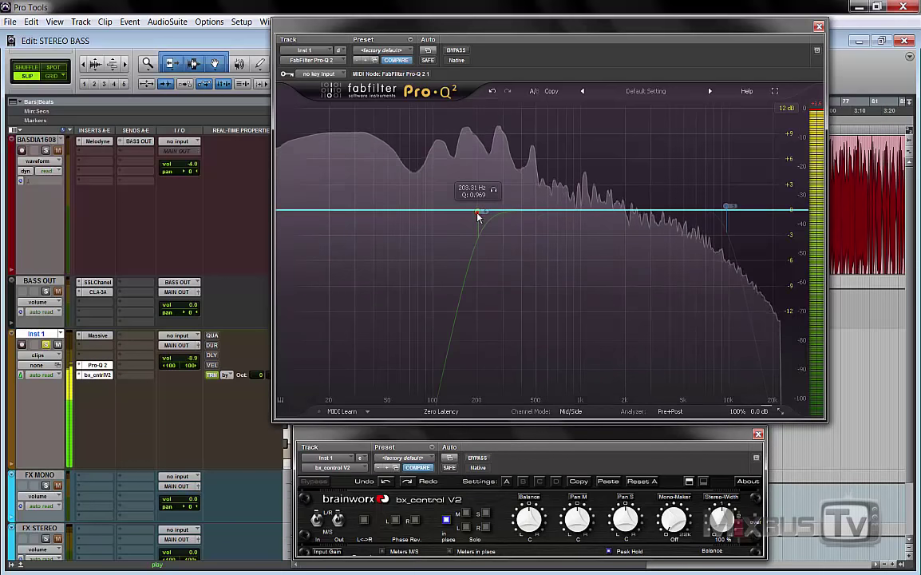
left_click(363, 337)
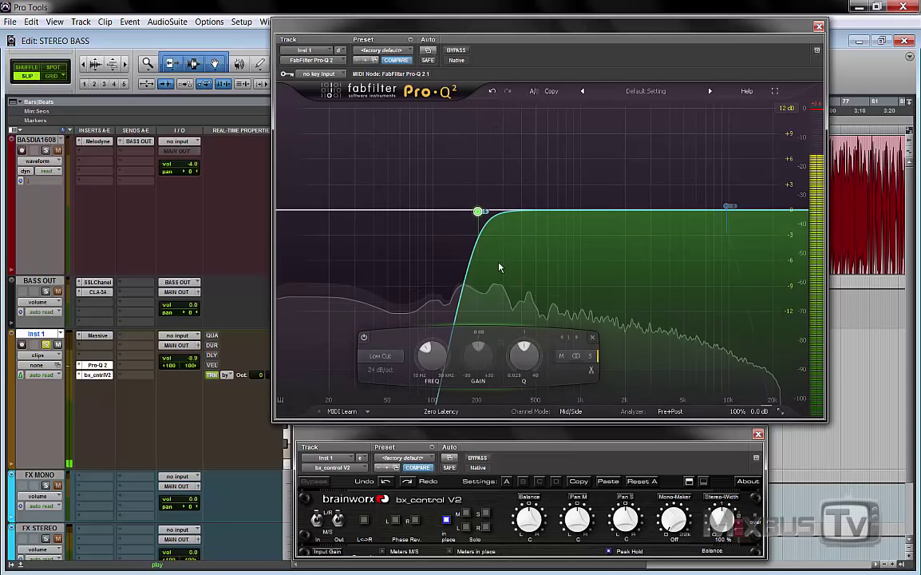
mouse_move(487, 212)
left_click(494, 191)
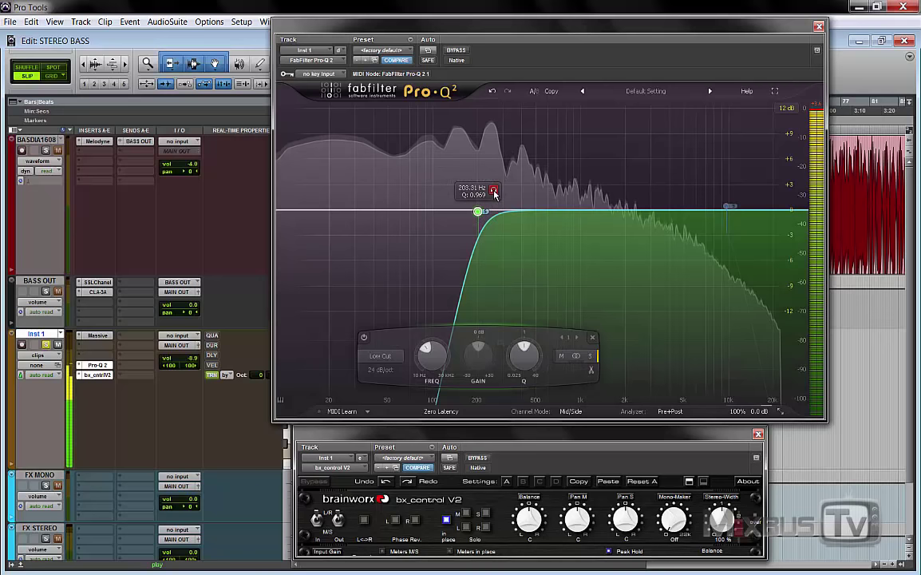
Toggle the low-cut band off and on twice to compare, leave it on, and stop
left_click(380, 262)
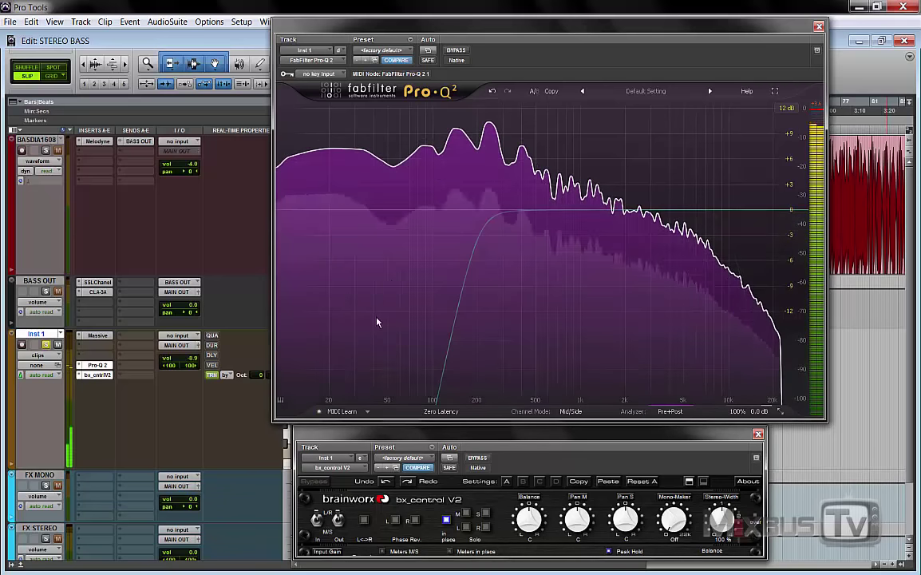
left_click(477, 210)
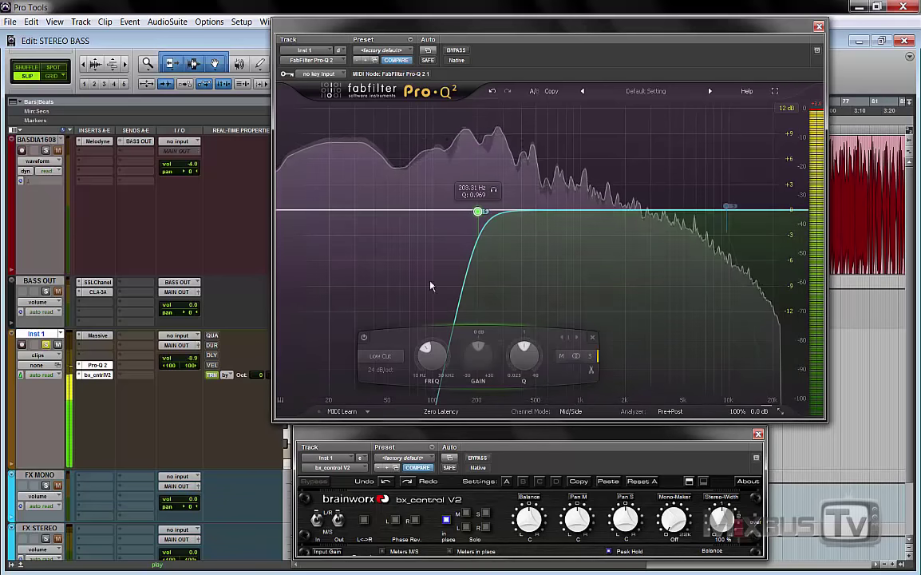
left_click(364, 337)
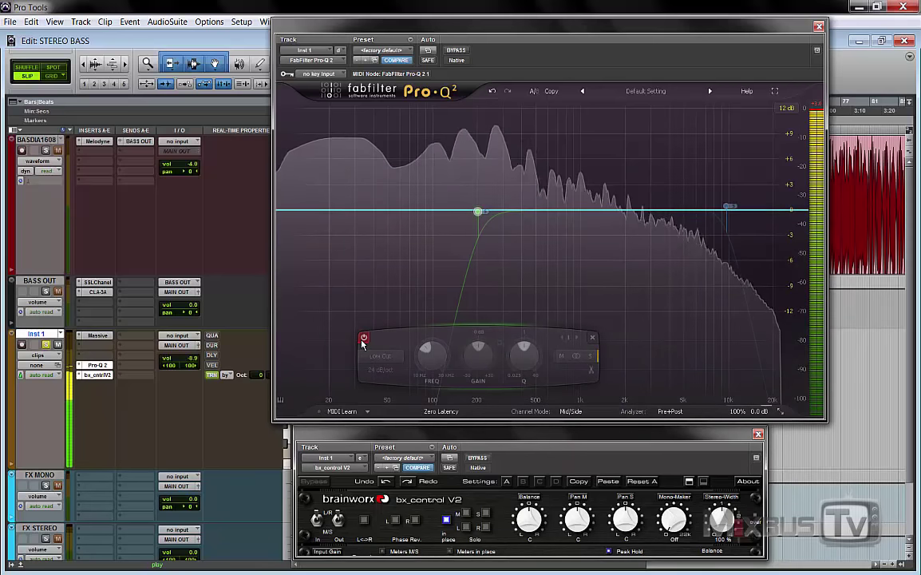
left_click(364, 339)
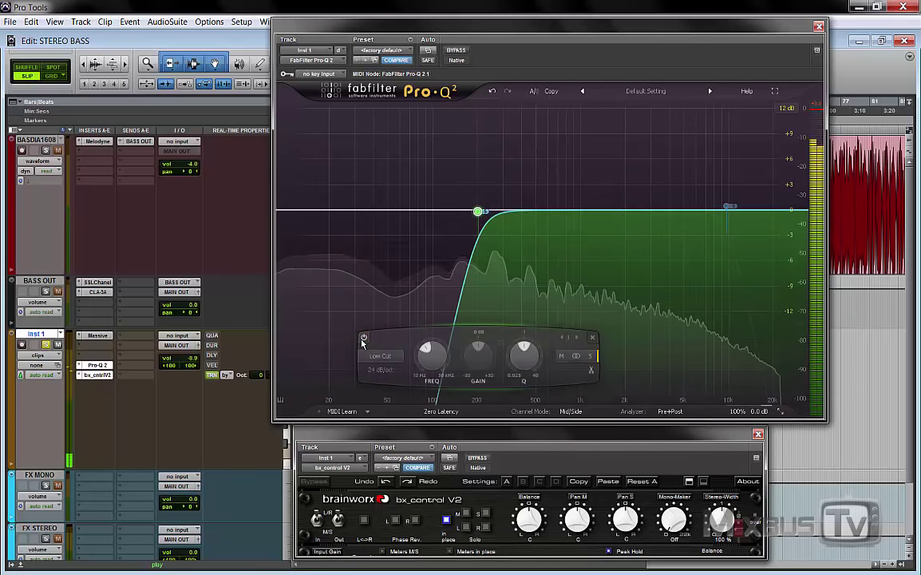
left_click(363, 338)
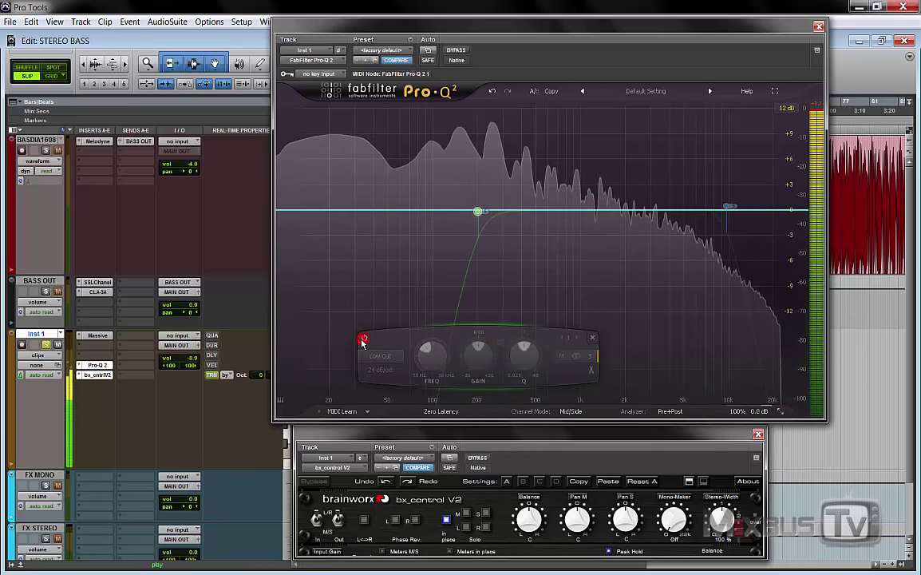
left_click(363, 339)
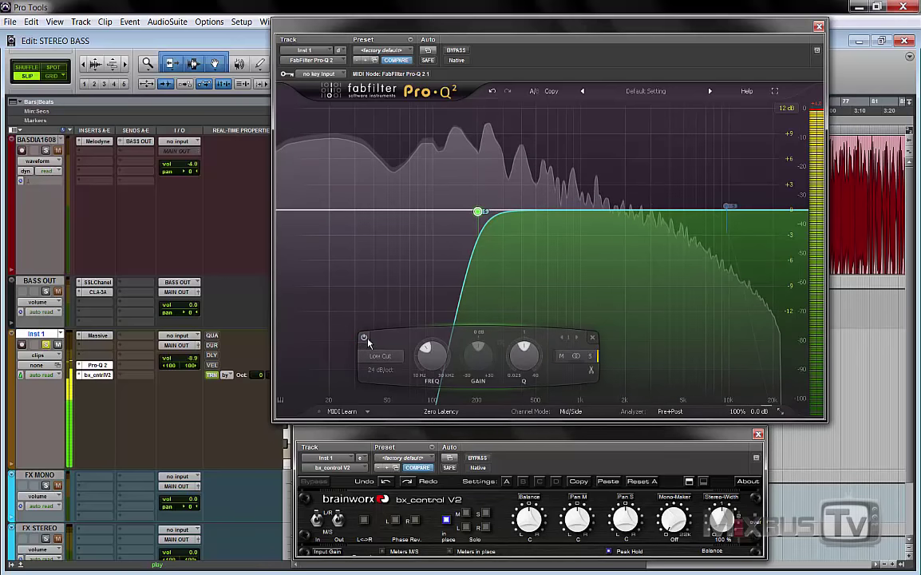
key("space")
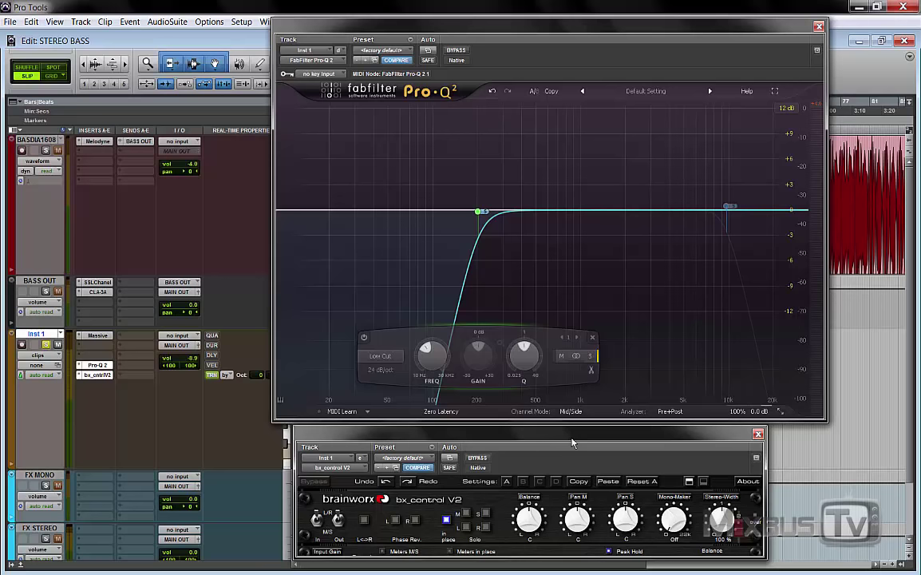
left_click(443, 412)
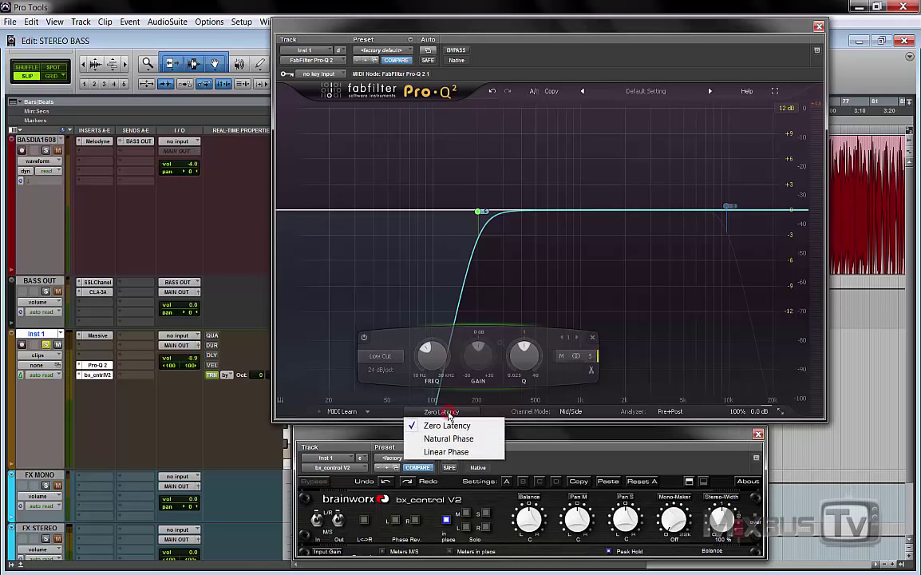
left_click(460, 452)
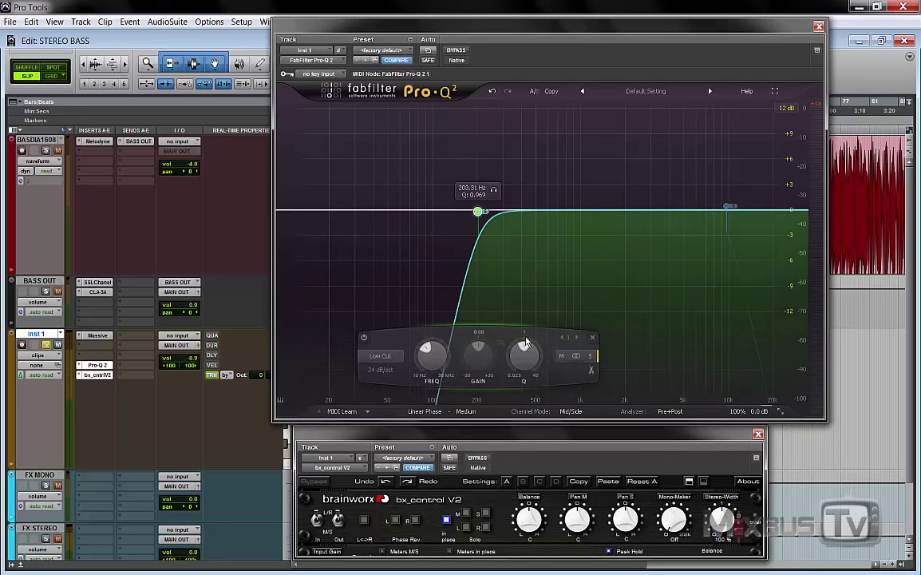
key("space")
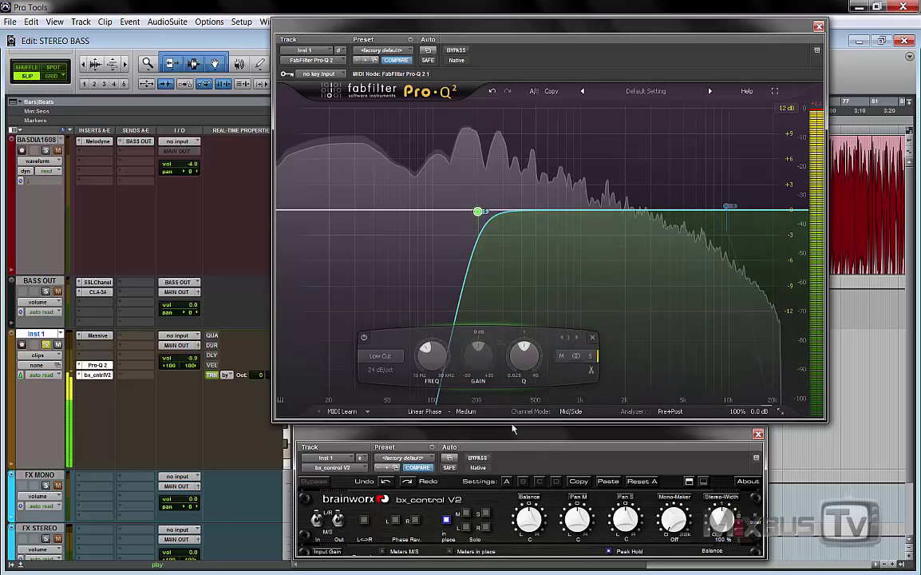
left_click(364, 339)
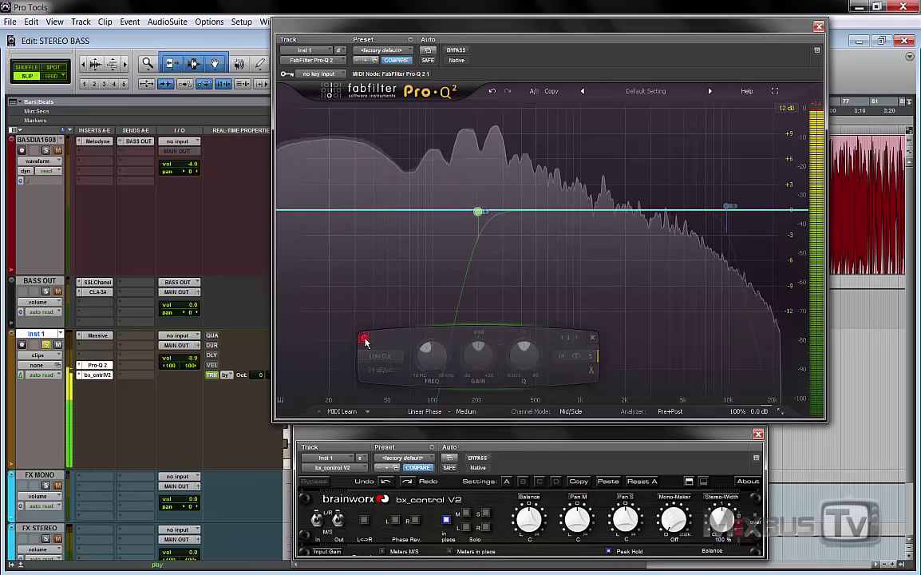
left_click(364, 340)
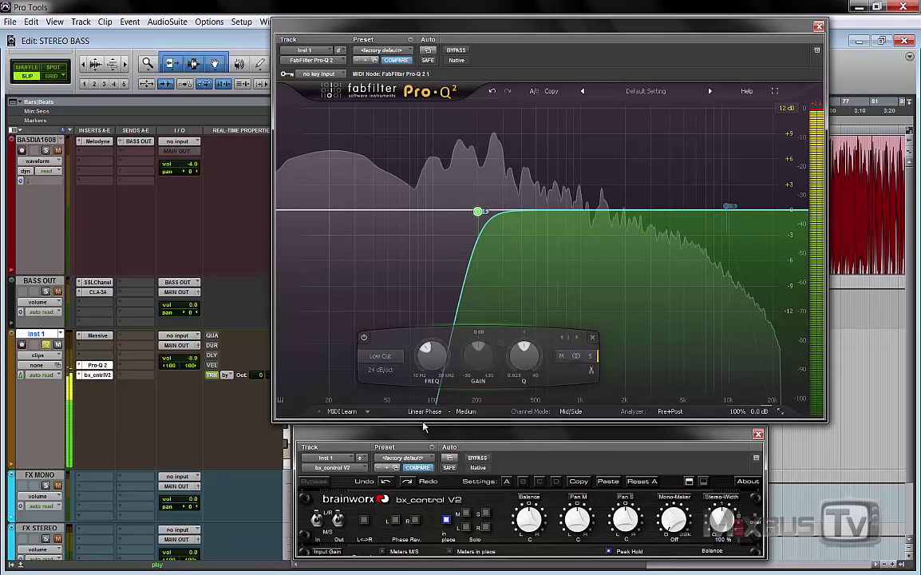
left_click(424, 411)
left_click(431, 424)
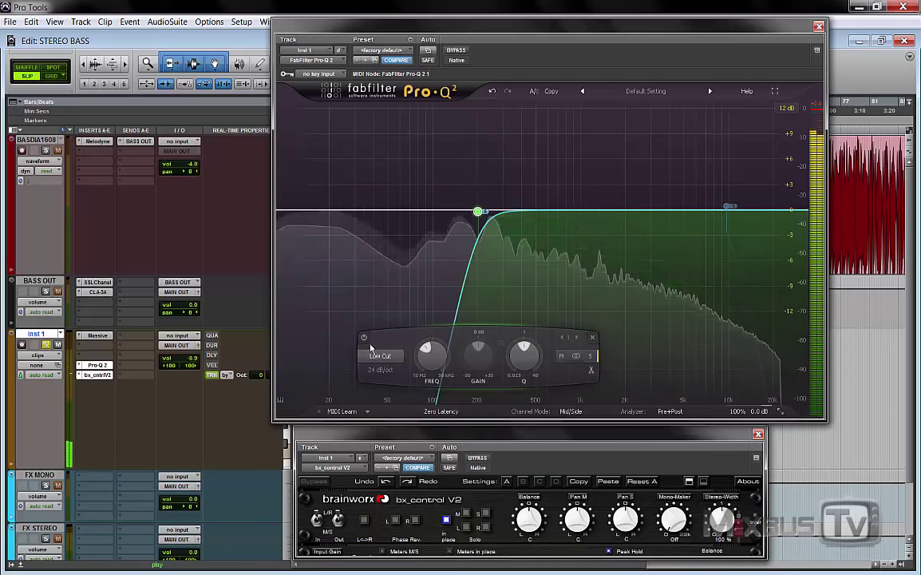
left_click(364, 340)
left_click(364, 340)
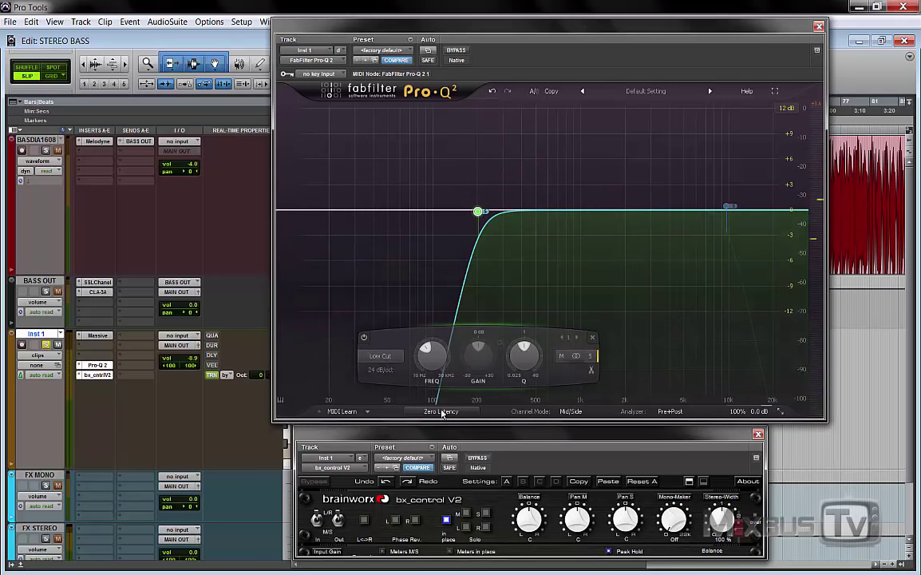
Compare the Low Cut band switched off and on, leaving it on
left_click(364, 338)
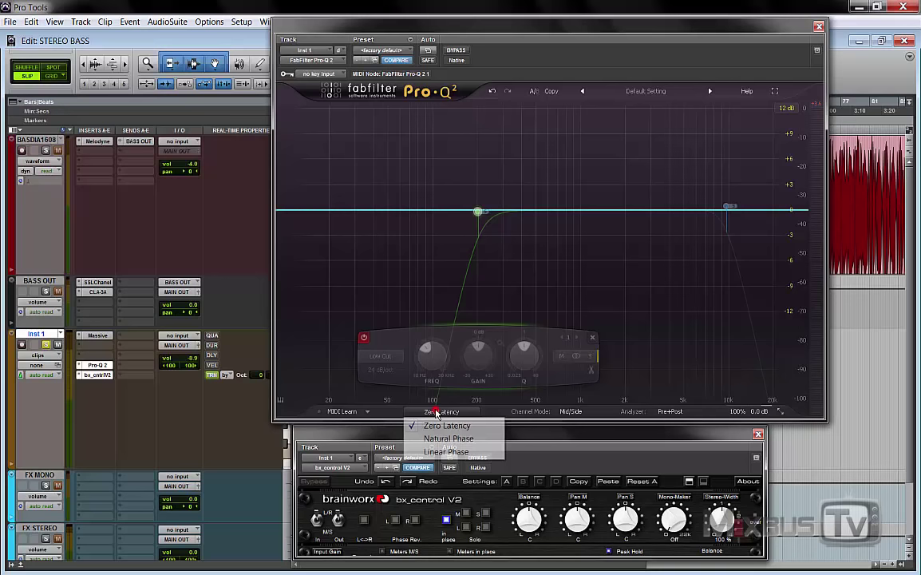
left_click(411, 276)
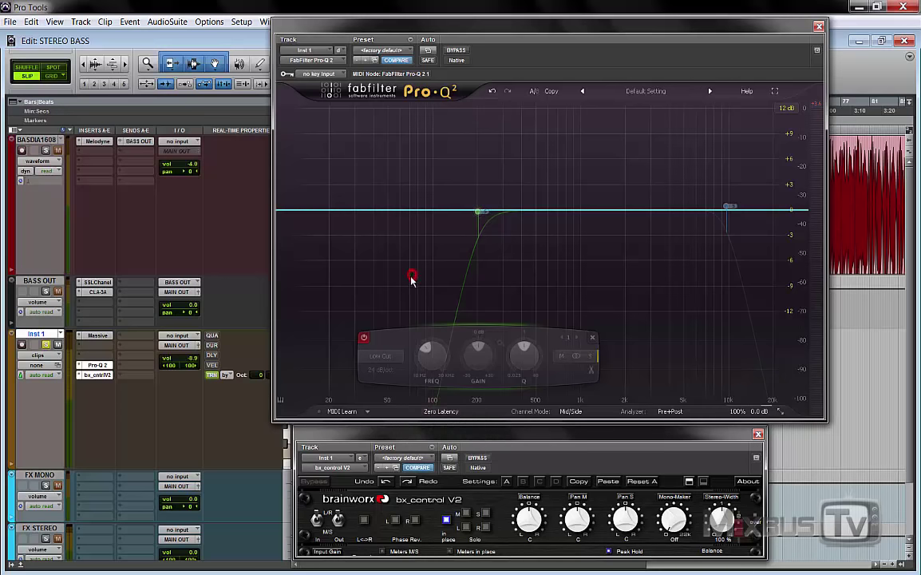
left_click(476, 214)
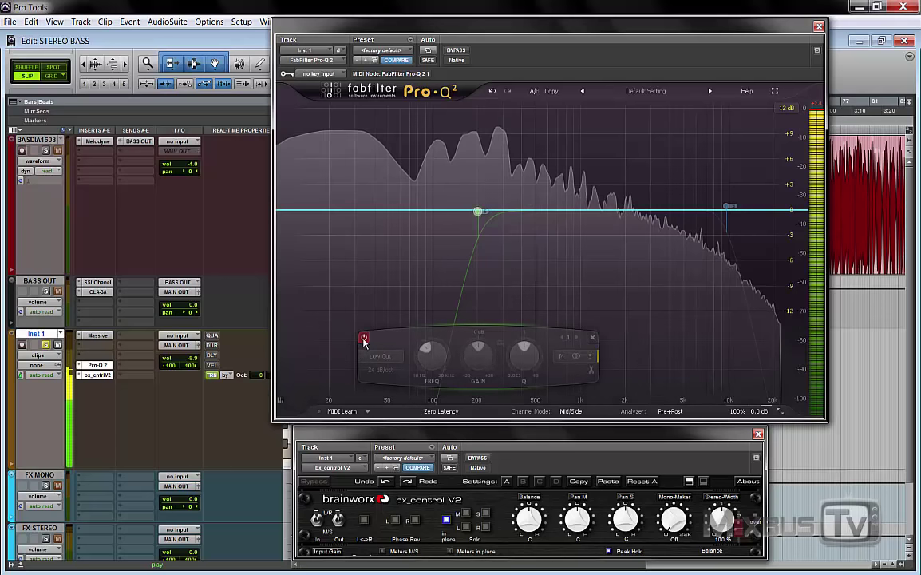
left_click(363, 339)
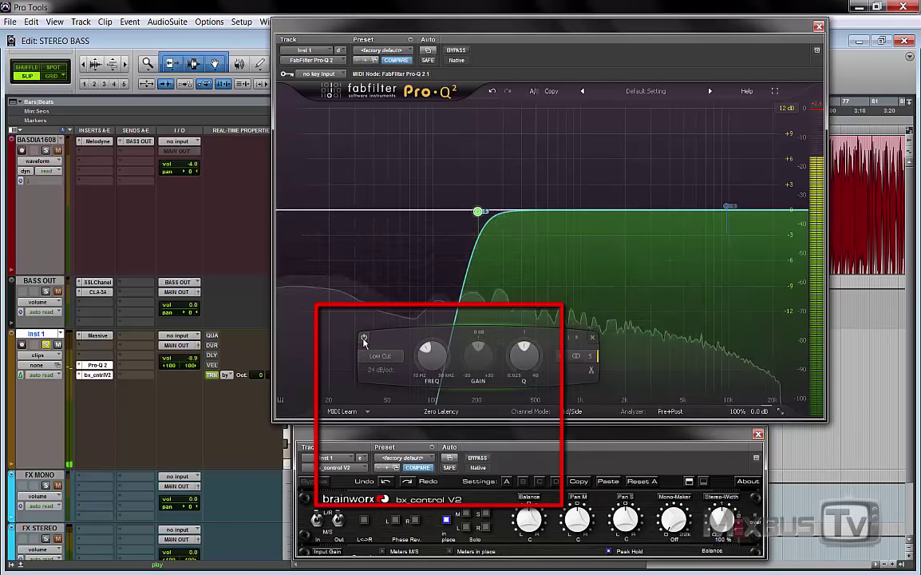
left_click(363, 339)
left_click(363, 339)
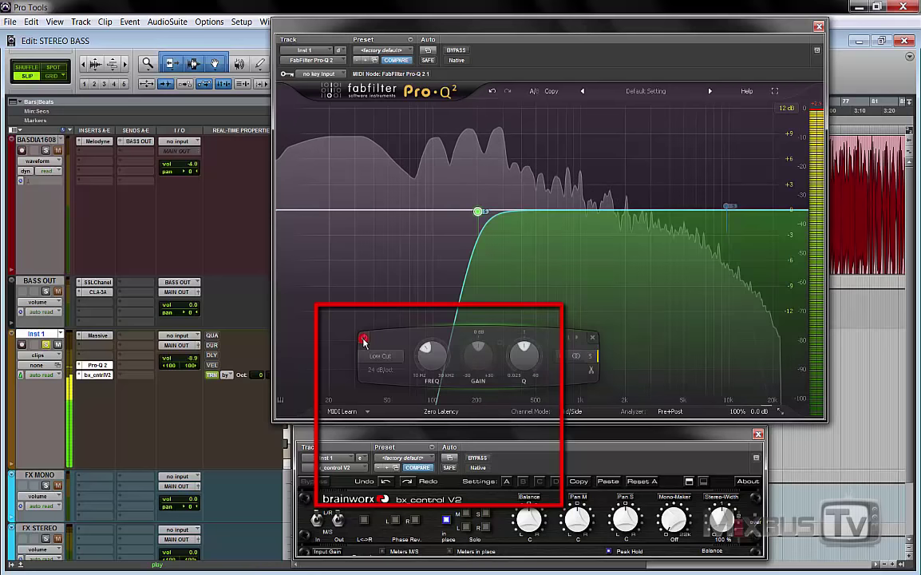
Set Pro-Q 2 to Linear Phase, compare the Low Cut off and on, leave it on, stop
left_click(439, 411)
left_click(392, 454)
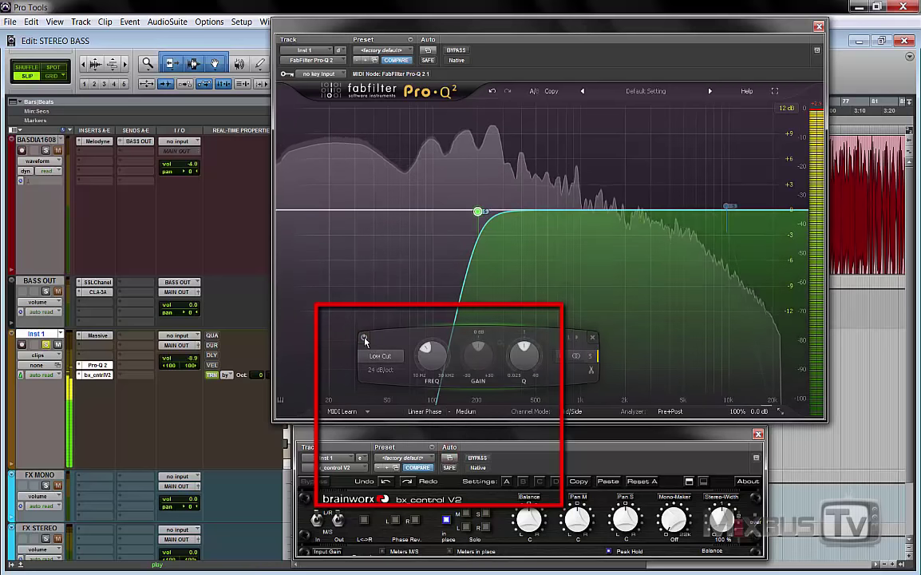
left_click(363, 339)
left_click(363, 339)
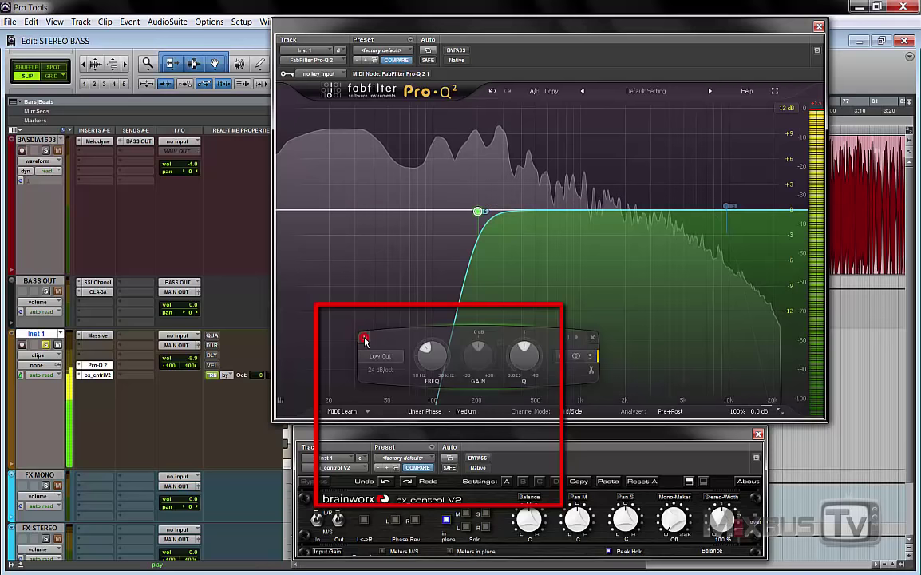
left_click(363, 339)
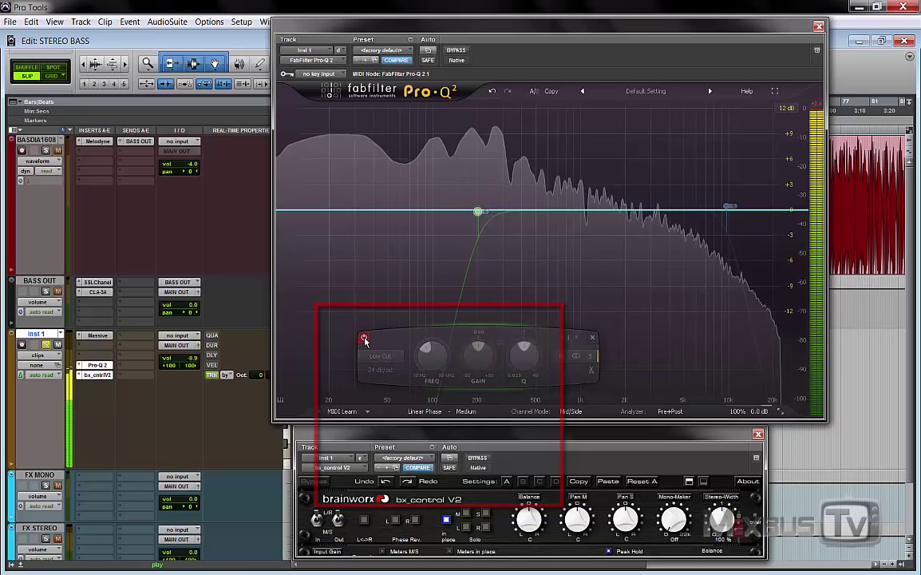
left_click(363, 339)
key("space")
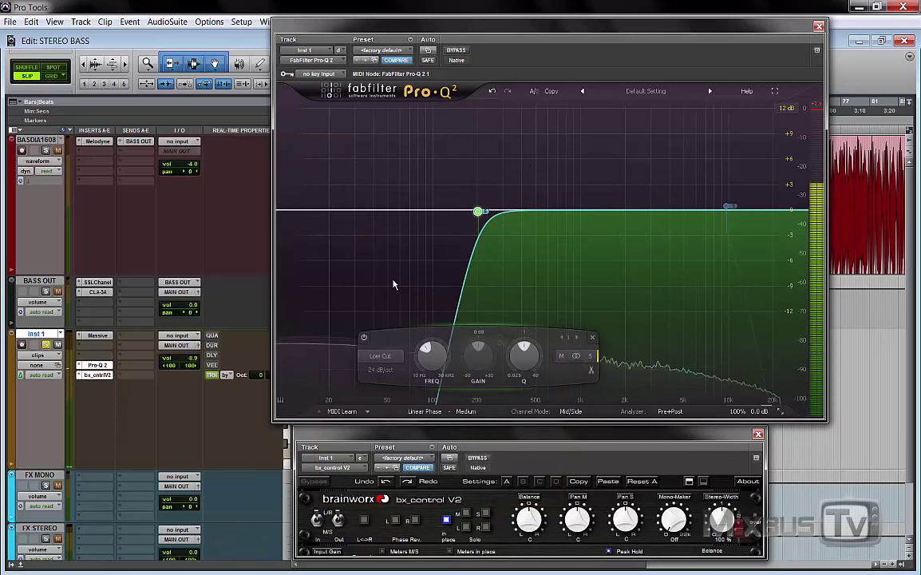